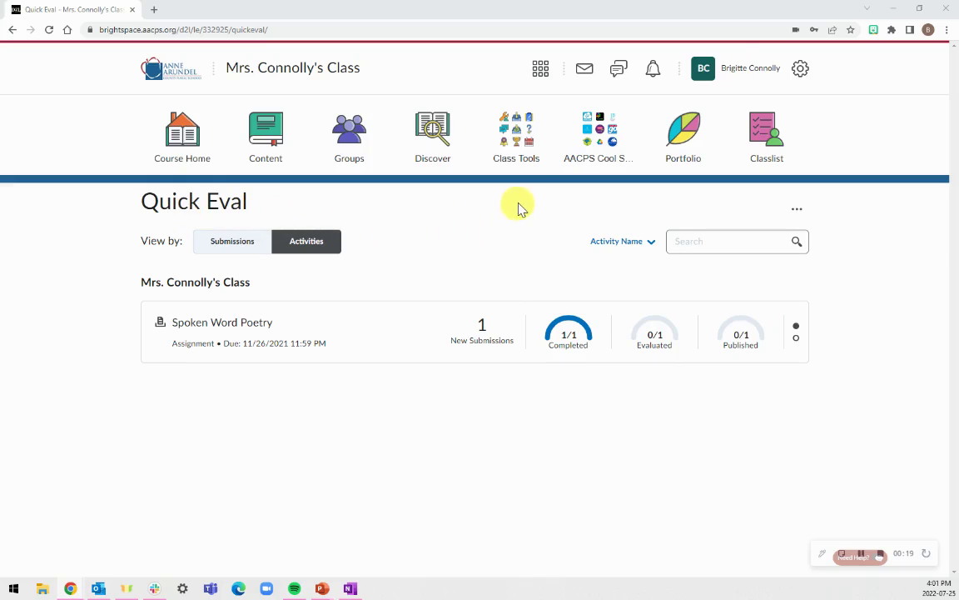
Step: Go to Course Admin > Quick Eval and open the Spoken Word Poetry submission
click(526, 153)
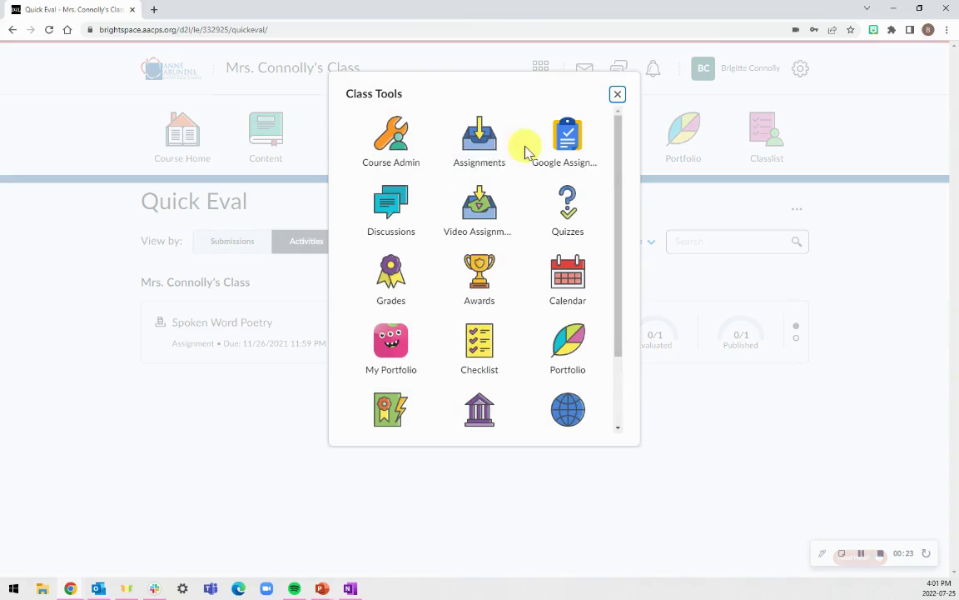
click(380, 164)
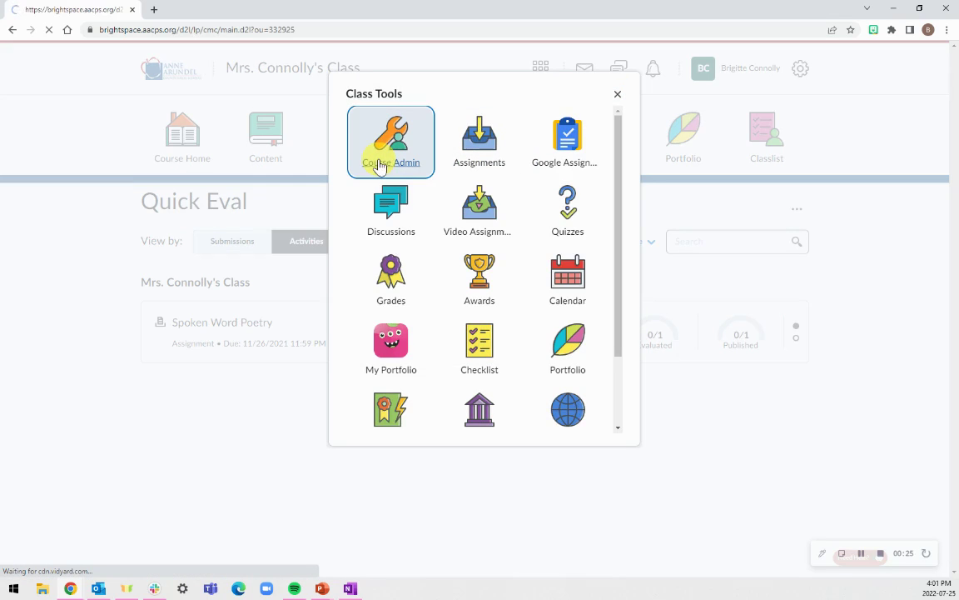
scroll(564, 308, down, 2)
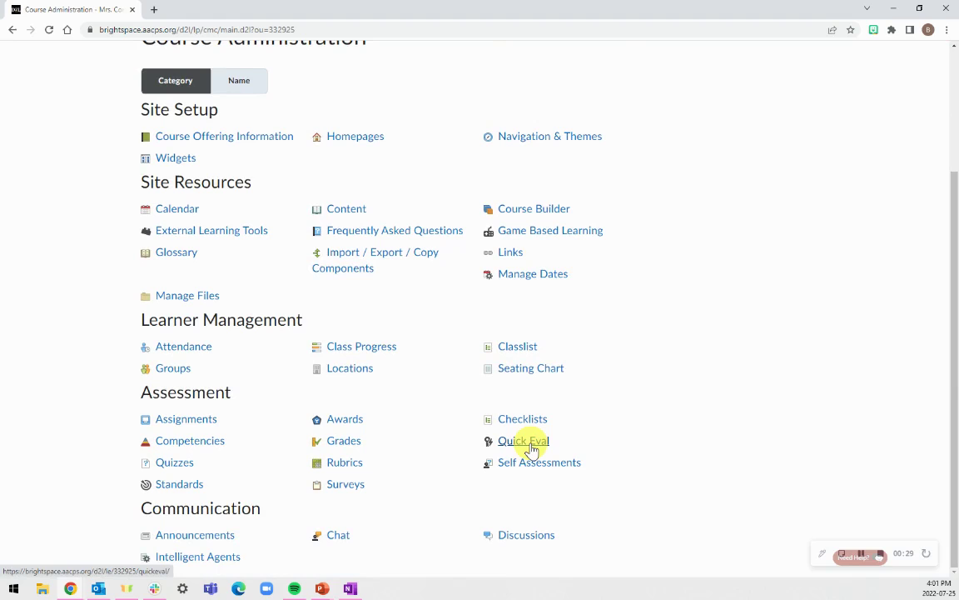
click(531, 447)
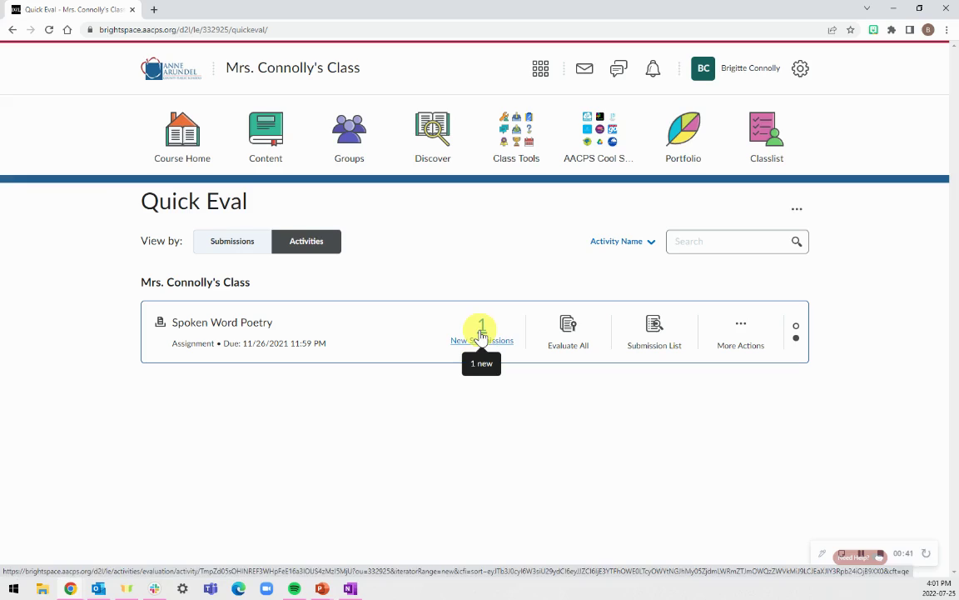
click(481, 335)
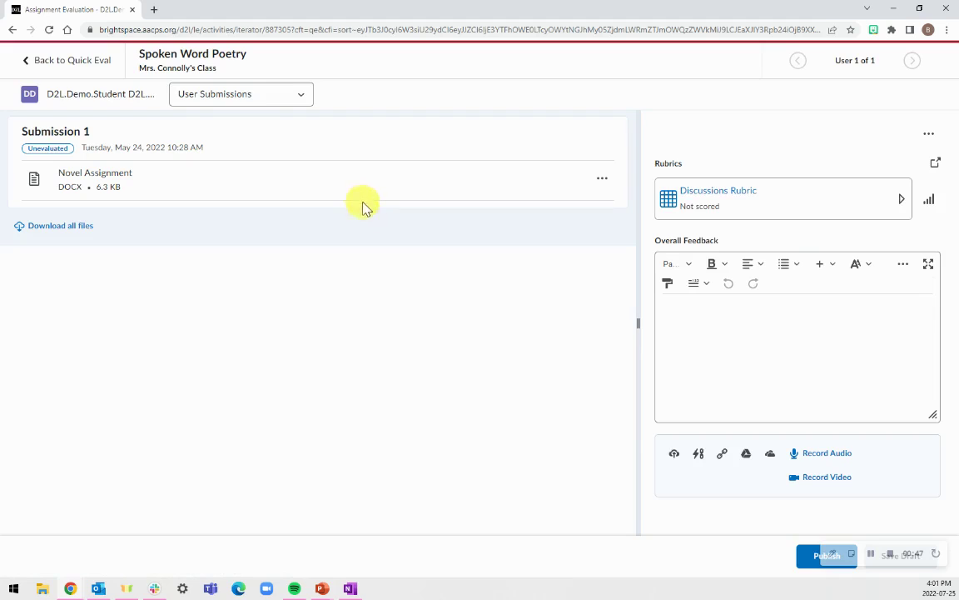
Step: Open the student's Novel Assignment DOCX in the annotation viewer
click(105, 186)
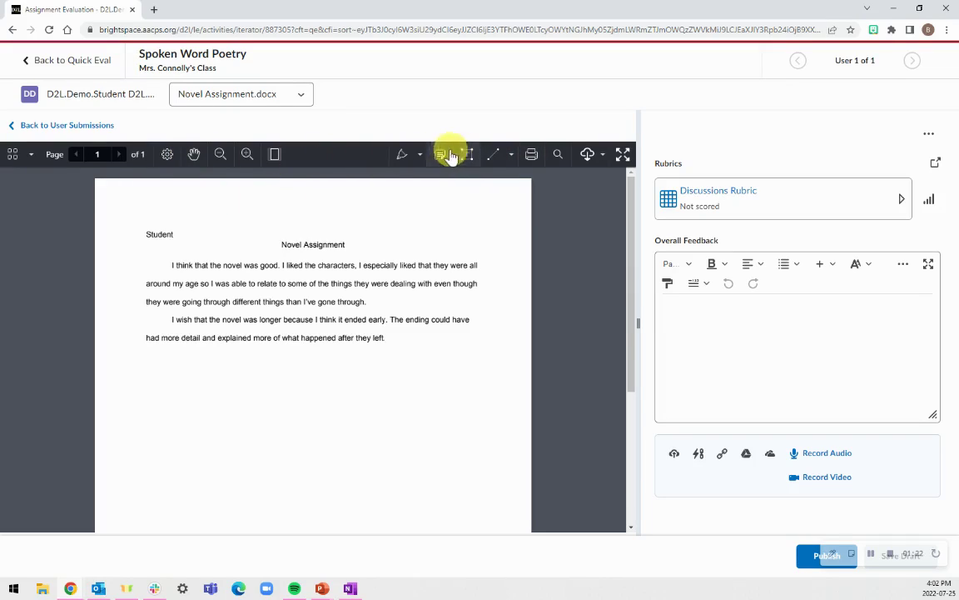
click(418, 156)
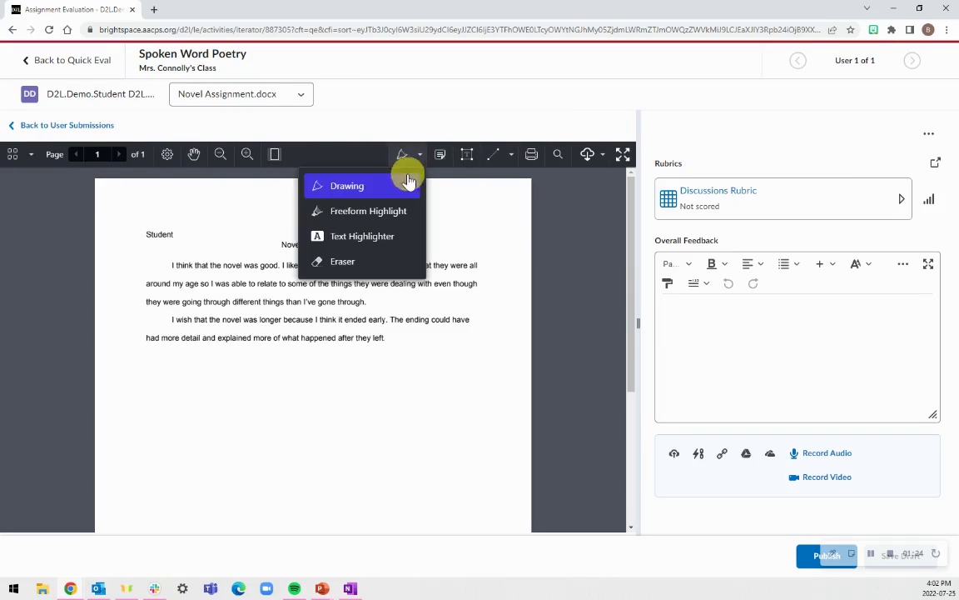
Step: Draw a practice check mark and freeform-highlight 'I especially liked that they were all'
click(372, 186)
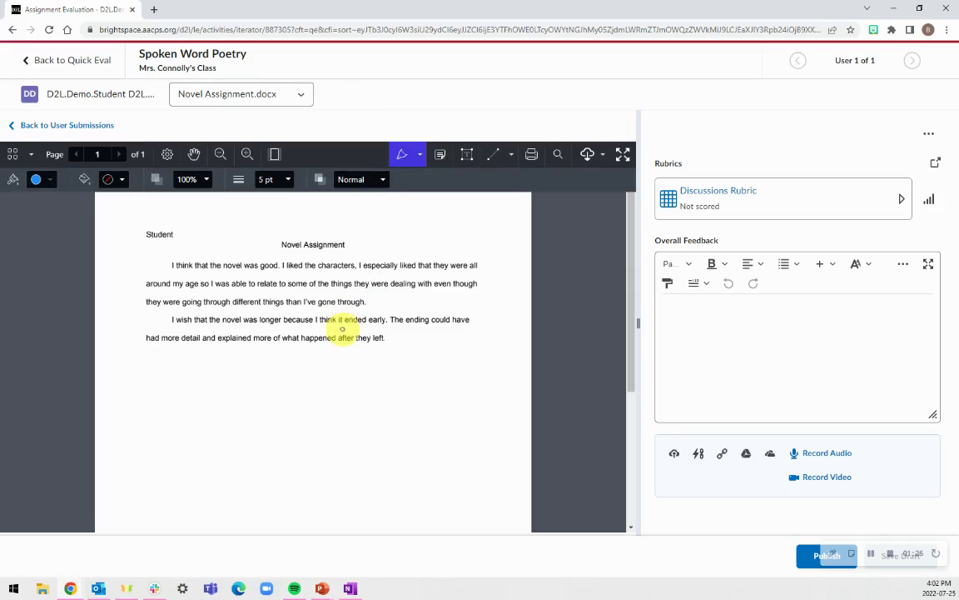
drag(360, 366, 426, 311)
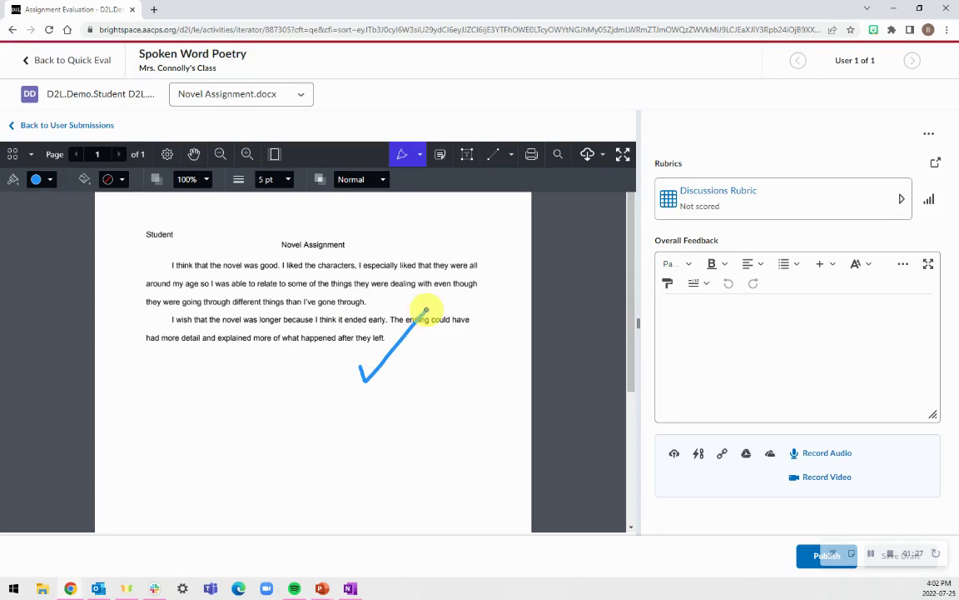
click(414, 158)
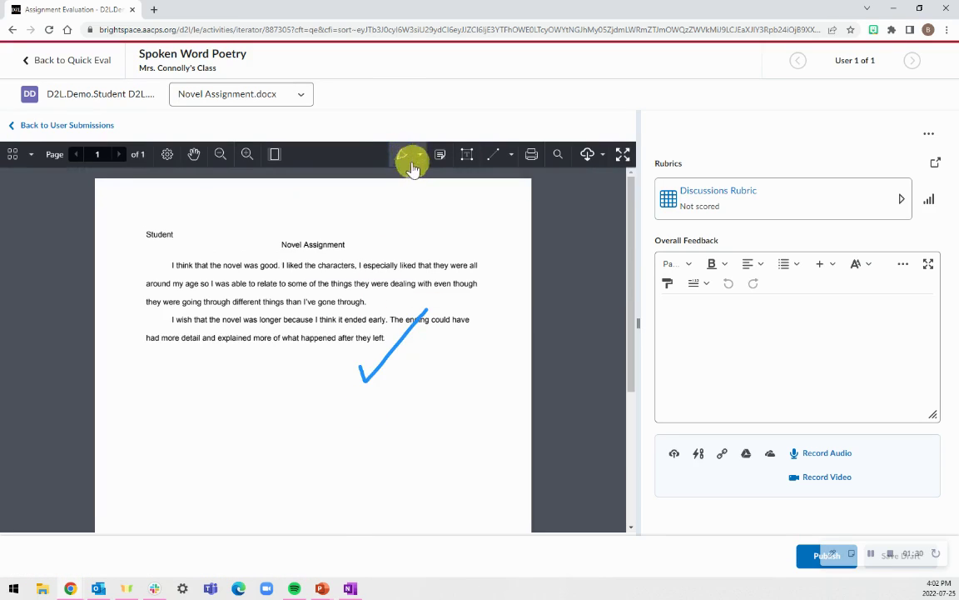
click(420, 158)
click(422, 163)
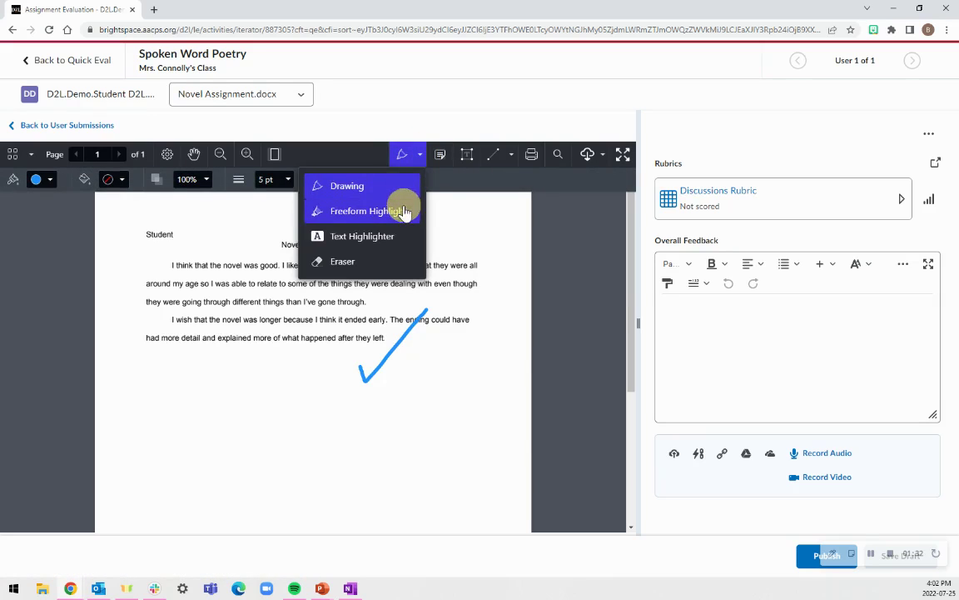
click(398, 210)
drag(360, 265, 477, 267)
Step: Highlight the Novel Assignment title yellow with the Text Highlighter
click(420, 155)
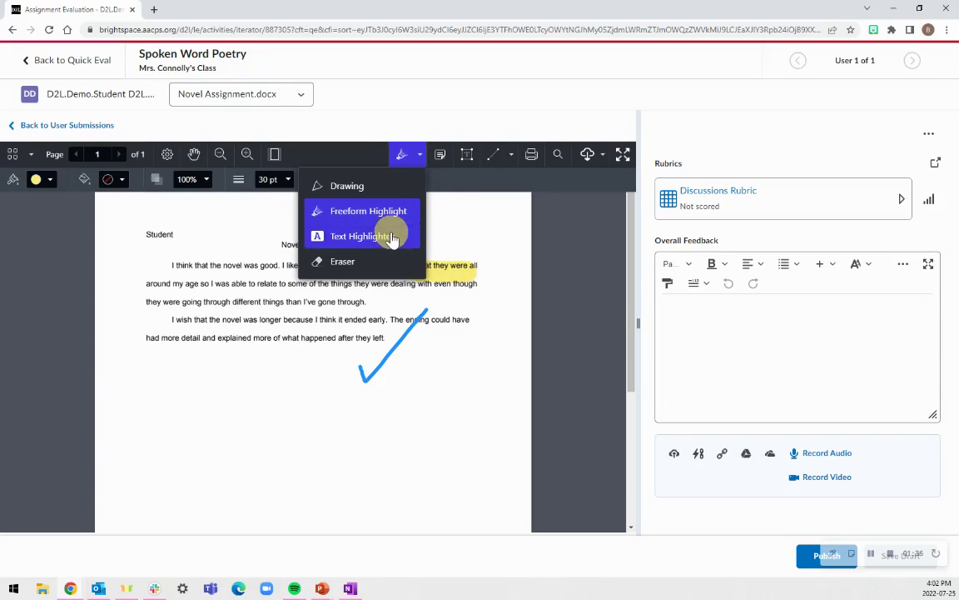
click(343, 236)
drag(282, 245, 343, 244)
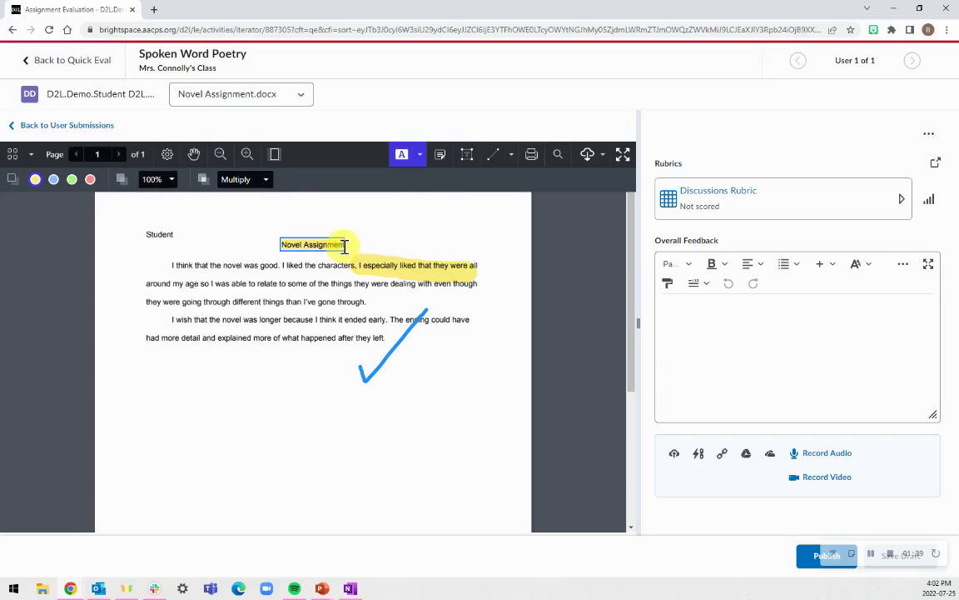
Step: Erase the freeform highlight and the drawn check mark
click(419, 157)
click(385, 254)
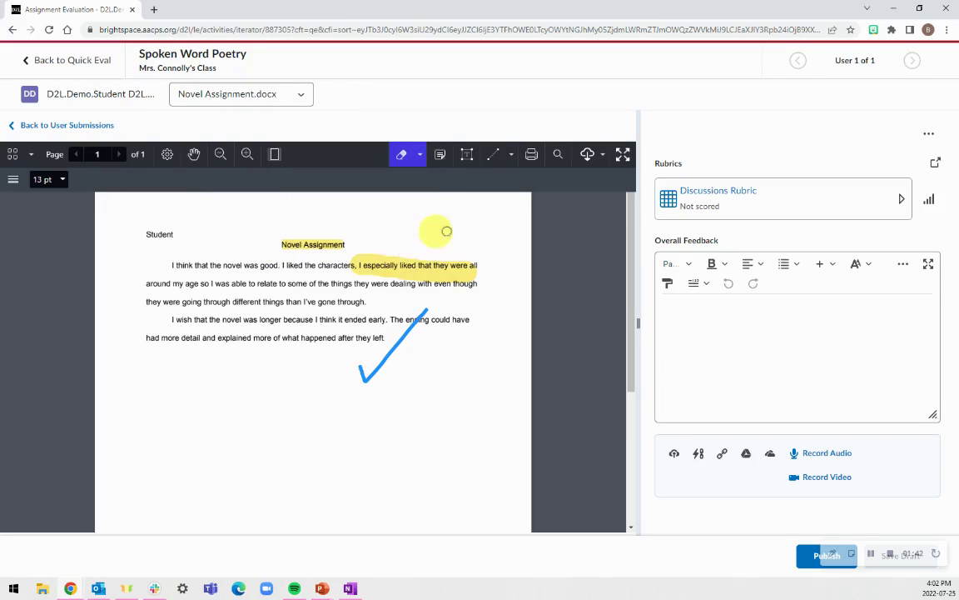
drag(375, 263, 460, 265)
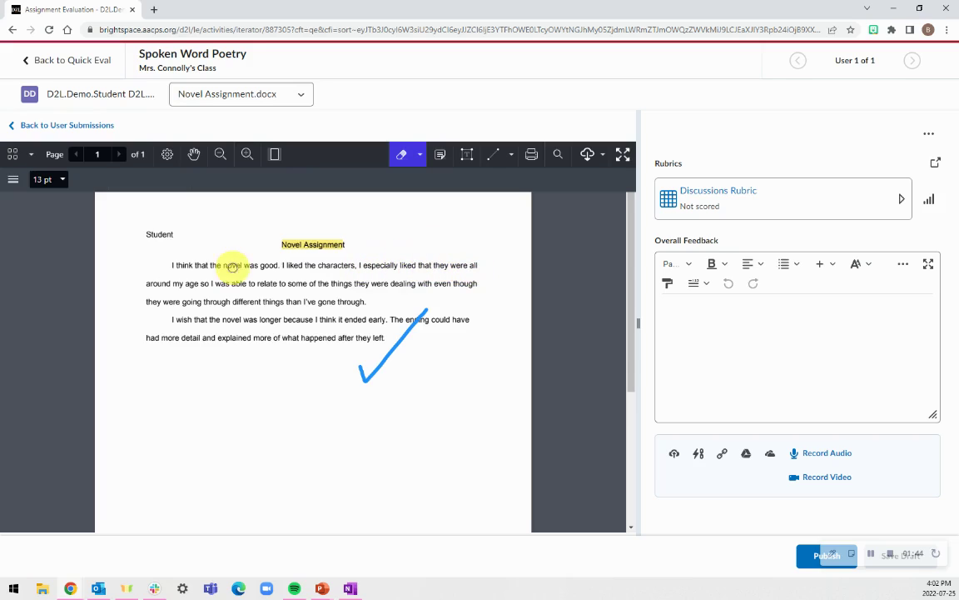
mouse_move(420, 306)
mouse_down()
mouse_move(401, 338)
mouse_move(362, 364)
mouse_move(365, 385)
mouse_up()
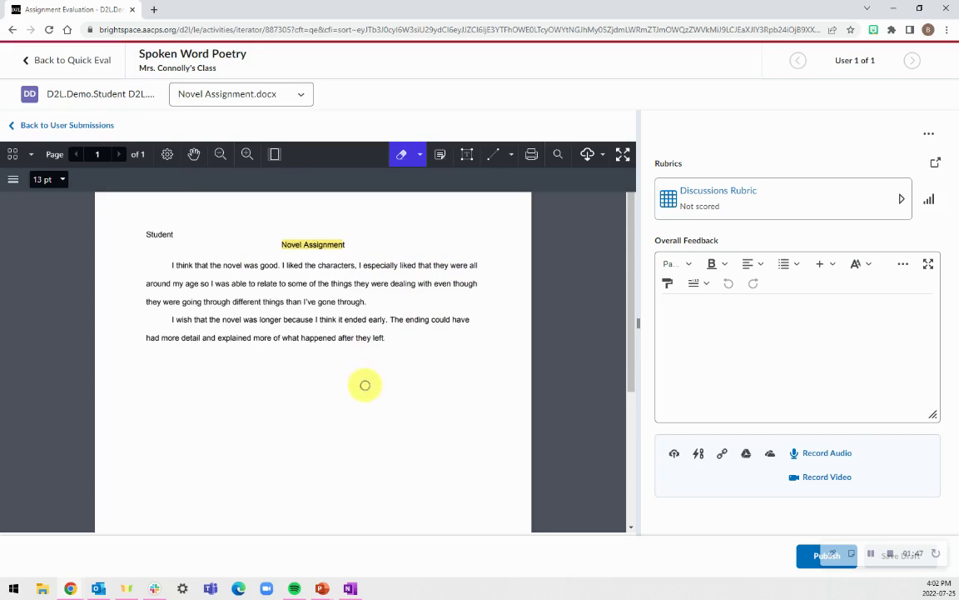
click(439, 158)
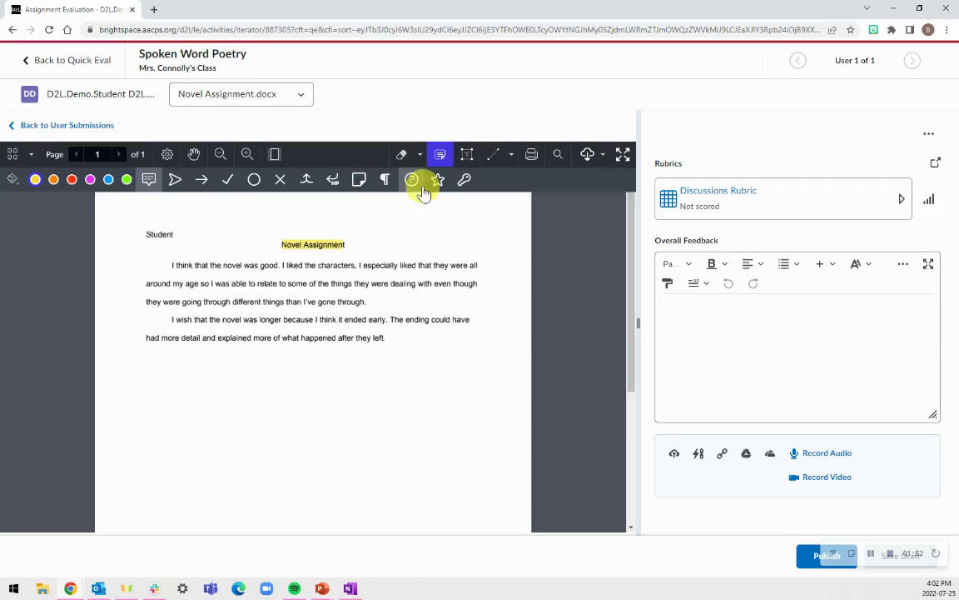
Step: Stamp a green check mark after the Novel Assignment title with the note 'Great work!'
click(52, 184)
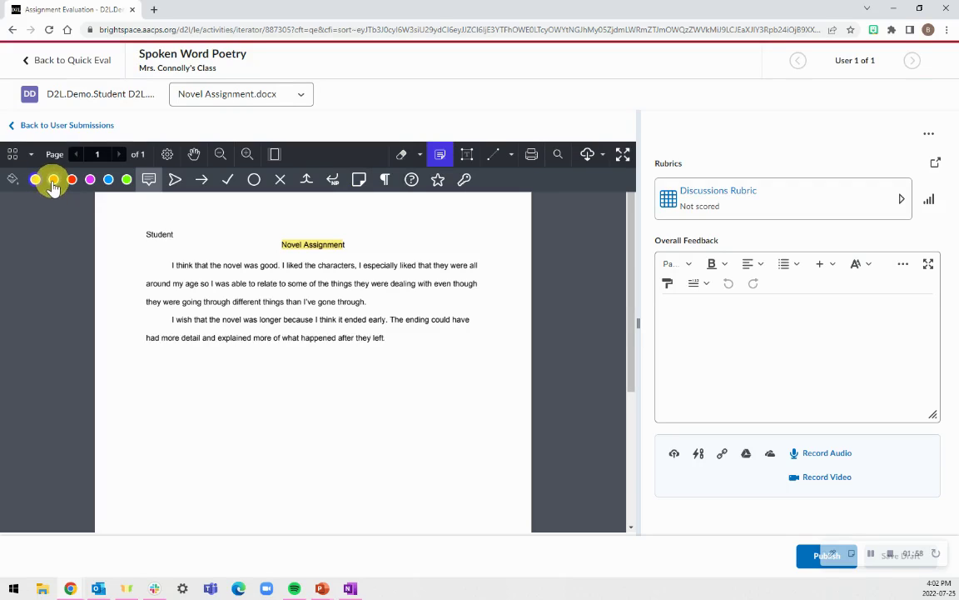
click(224, 185)
click(348, 246)
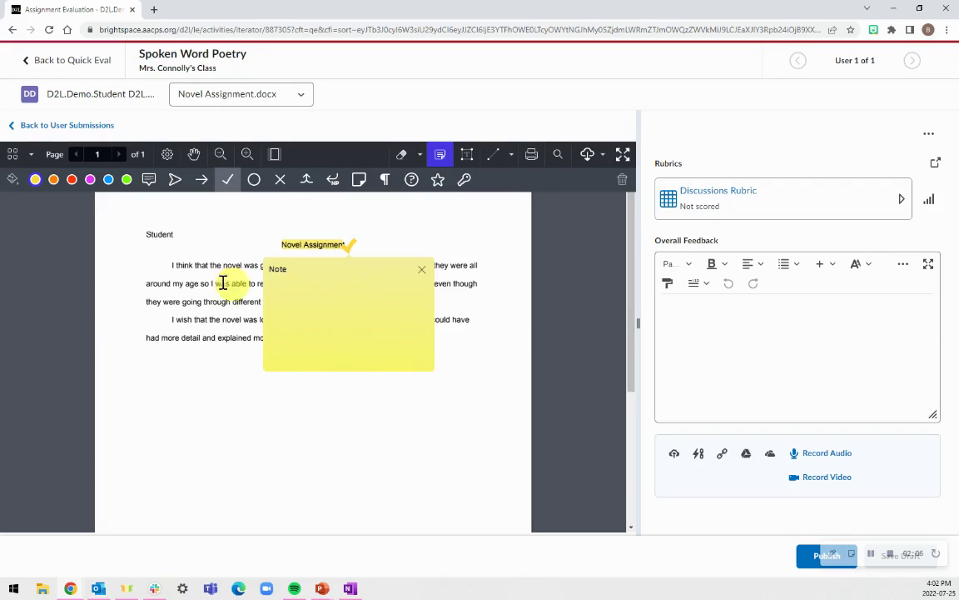
click(92, 181)
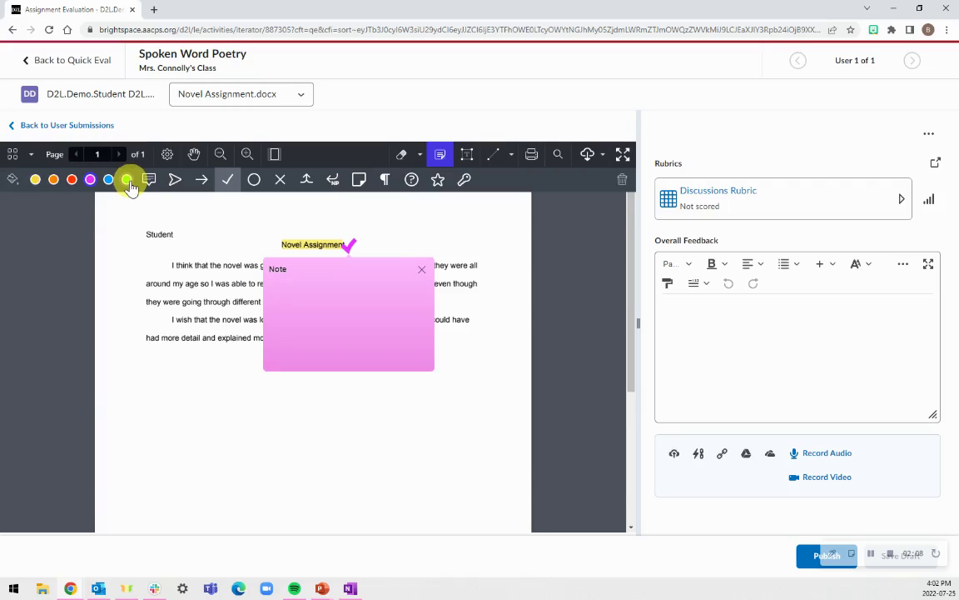
click(127, 180)
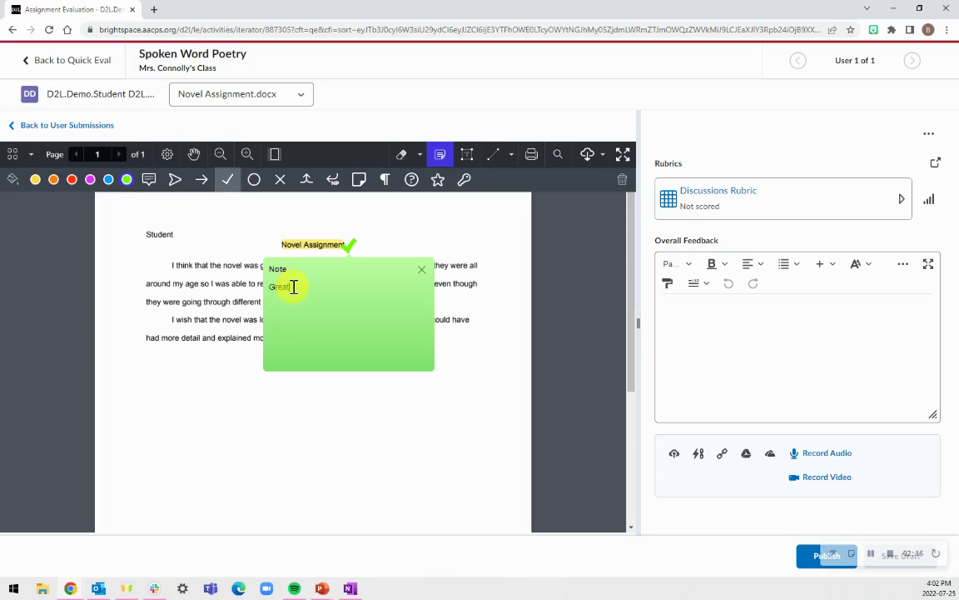
click(442, 242)
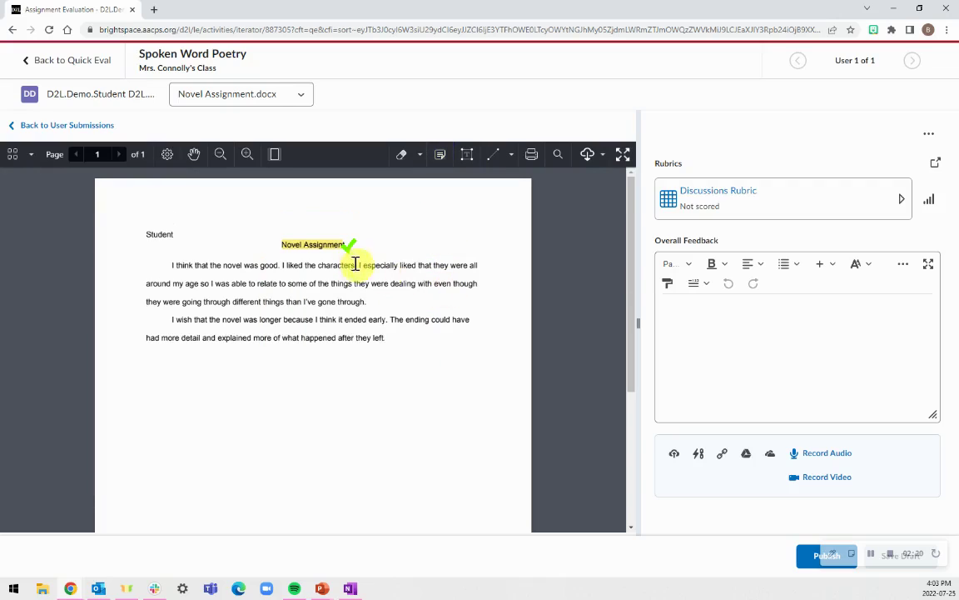
mouse_move(346, 260)
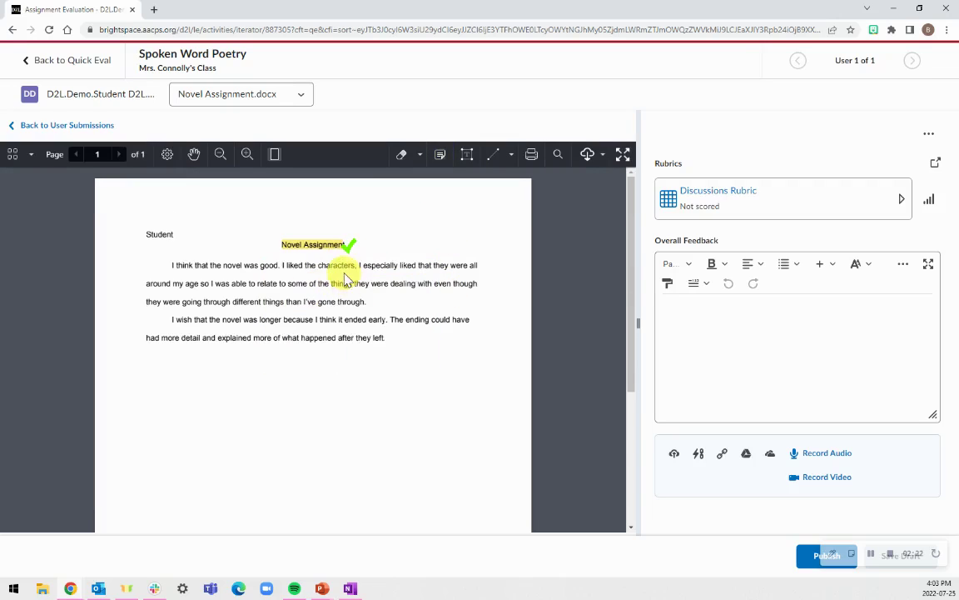
click(440, 155)
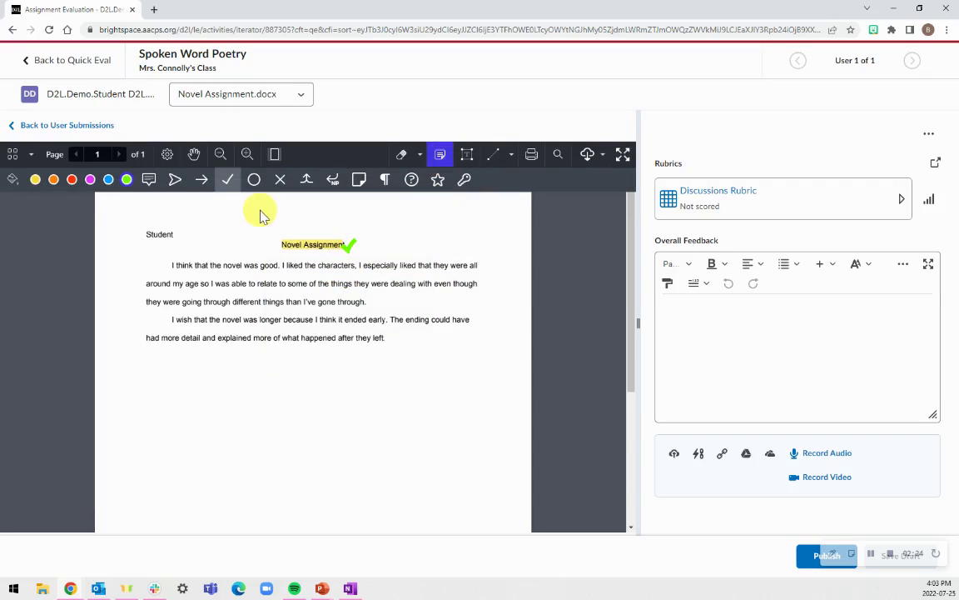
Step: Place a blue star stamp at the first paragraph's end with the note 'Awesome!'
click(436, 182)
click(405, 301)
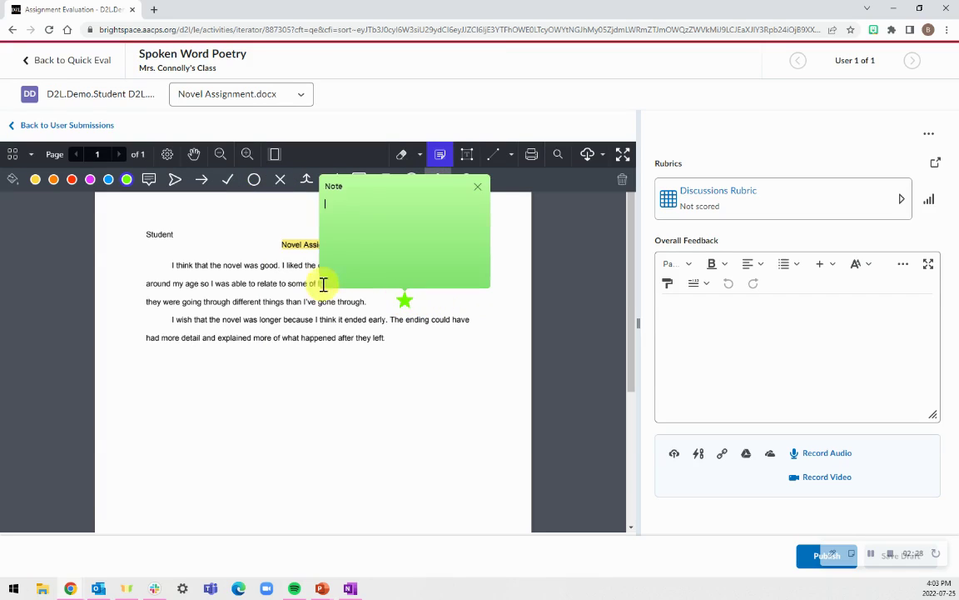
click(109, 179)
click(357, 228)
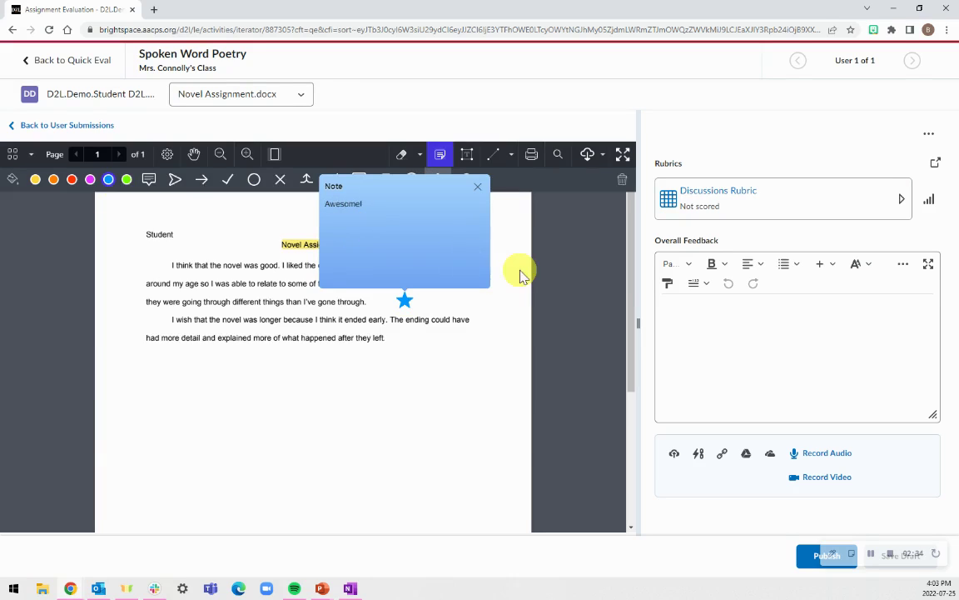
click(468, 243)
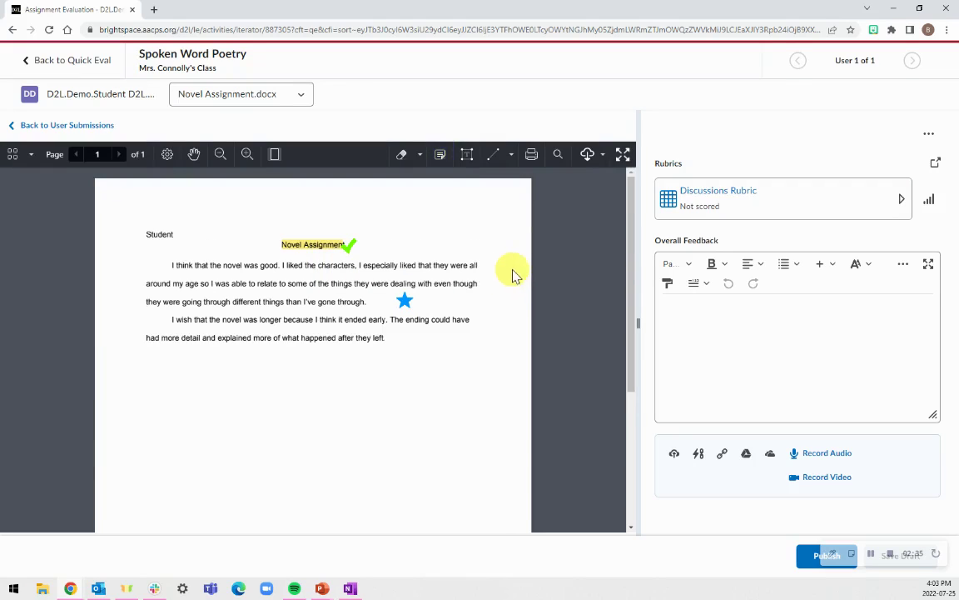
Step: Add the text note 'Make sure you use MLA!' and move it above the title
click(467, 156)
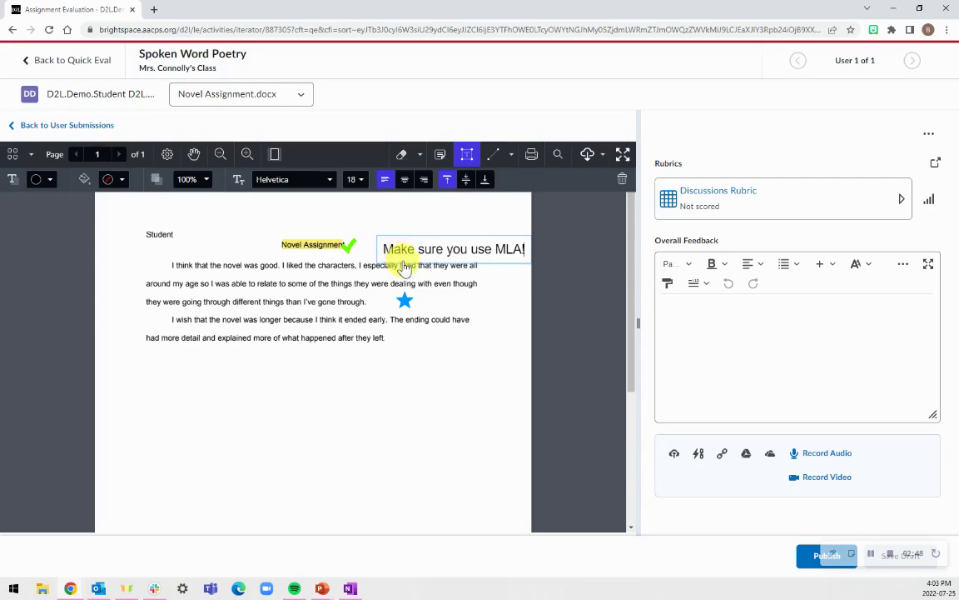
key(Escape)
mouse_move(407, 251)
mouse_down()
mouse_move(385, 154)
mouse_move(393, 226)
mouse_up()
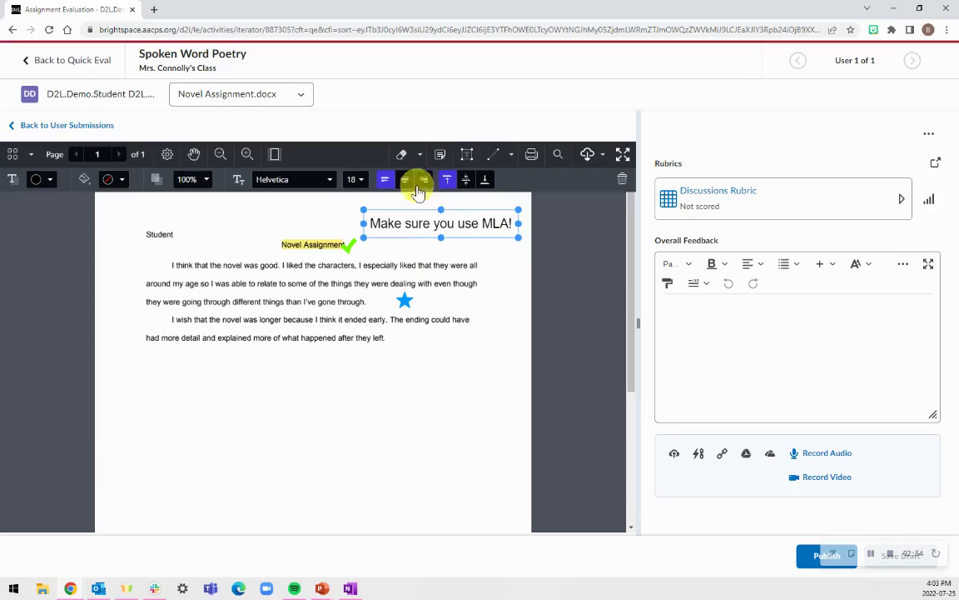
click(441, 276)
click(511, 157)
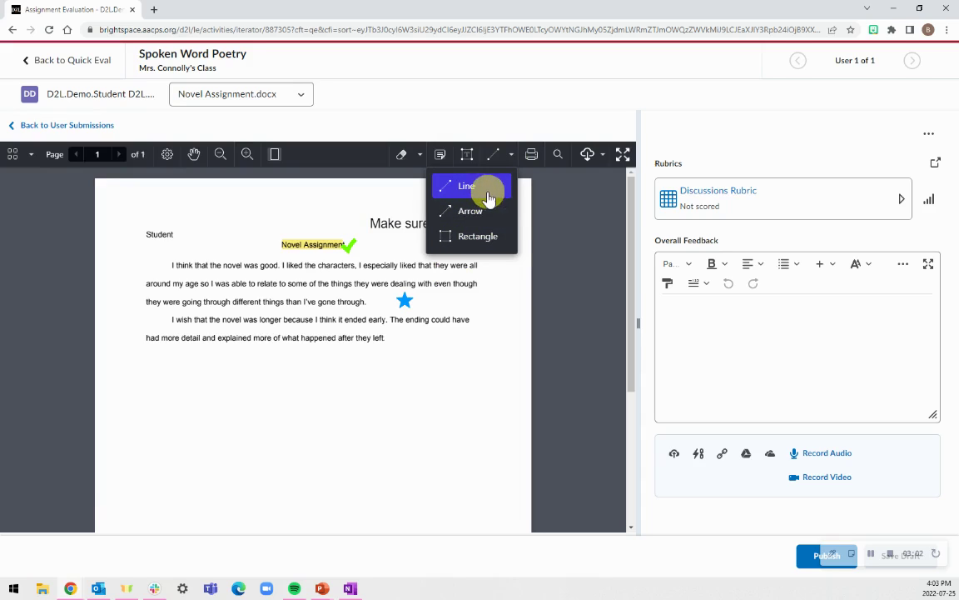
Step: Try the Print and Search tools on the annotated document
click(534, 161)
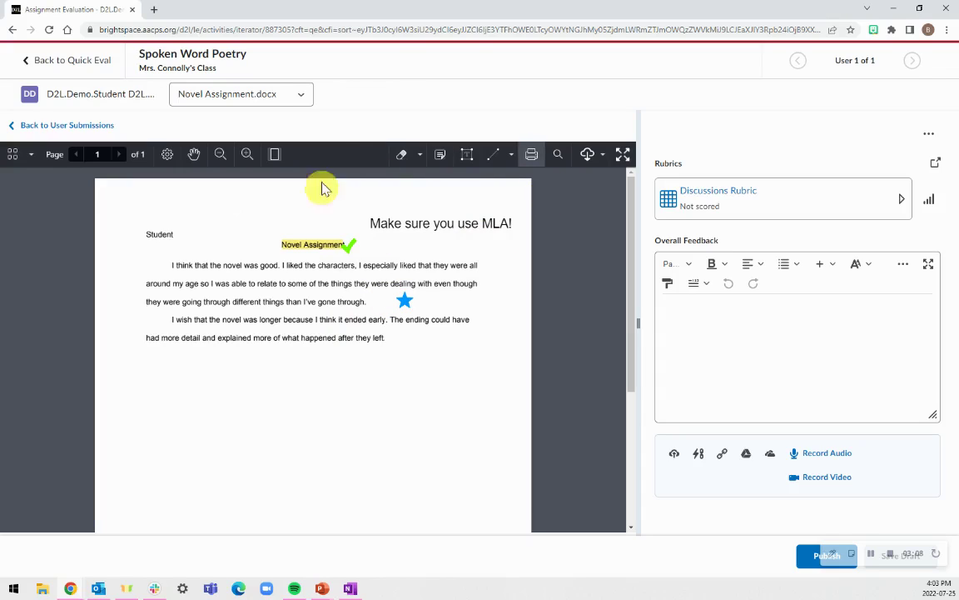
click(558, 158)
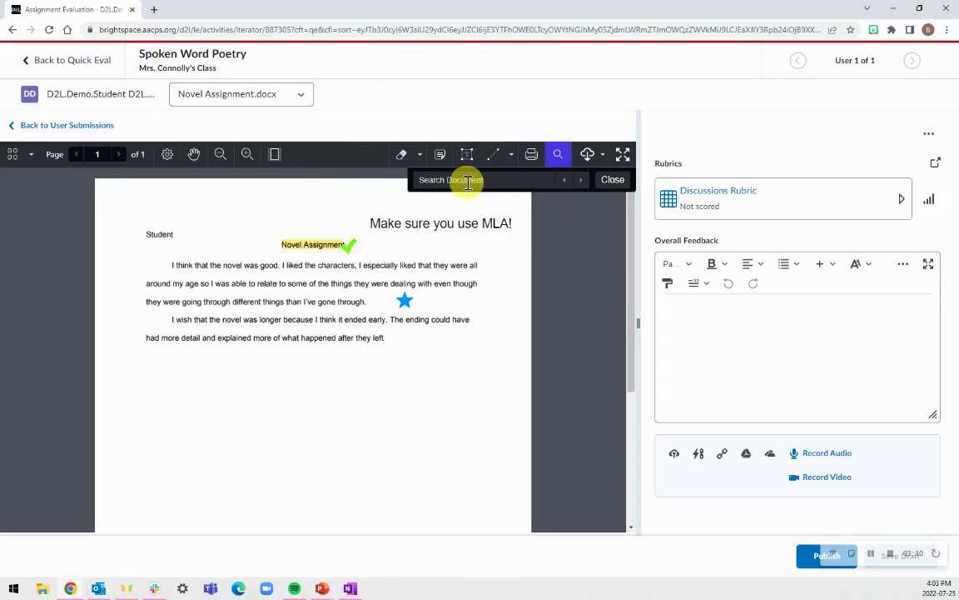
click(560, 159)
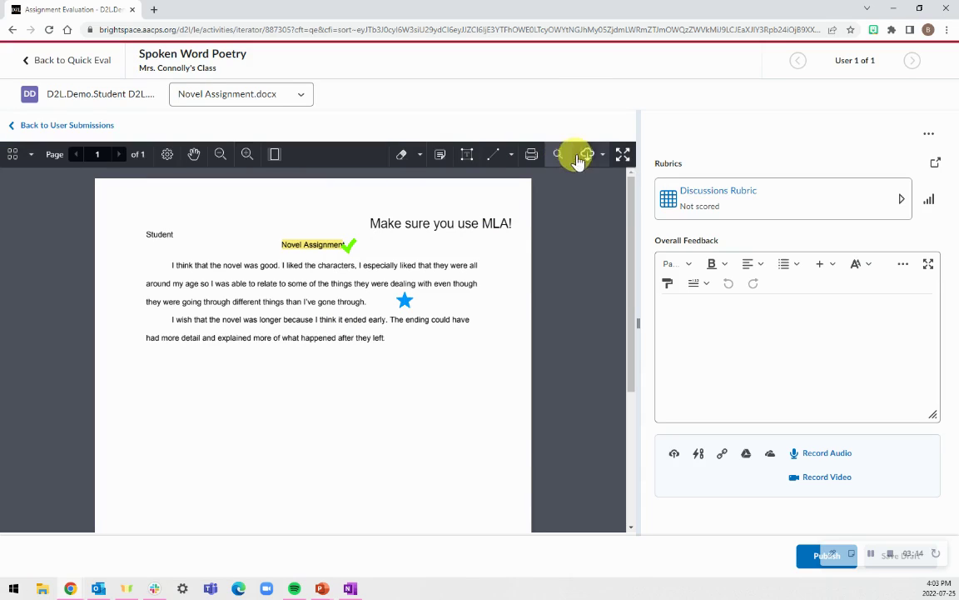
Step: Download the document with annotations as a PDF, check it, and close it
click(596, 160)
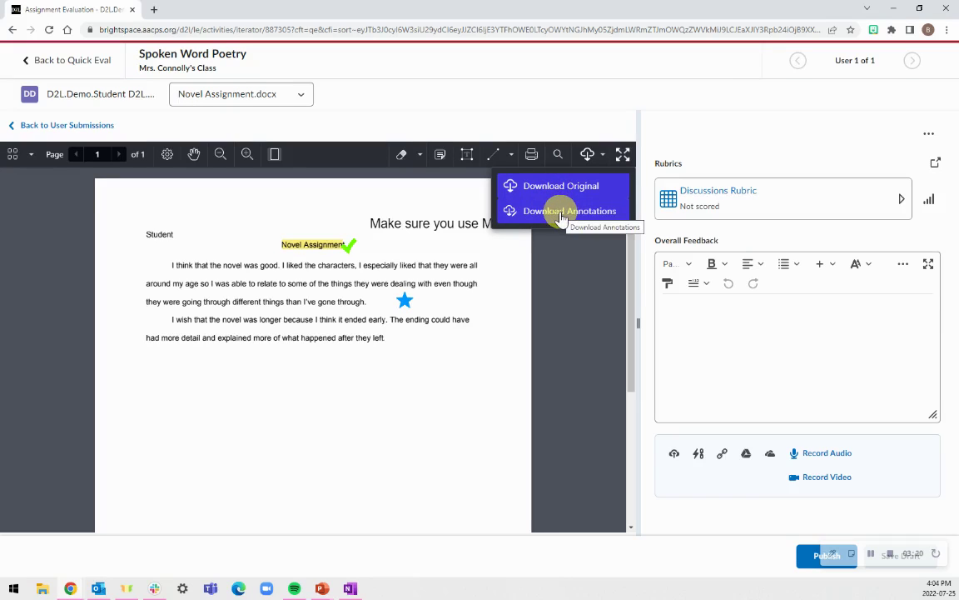
click(554, 186)
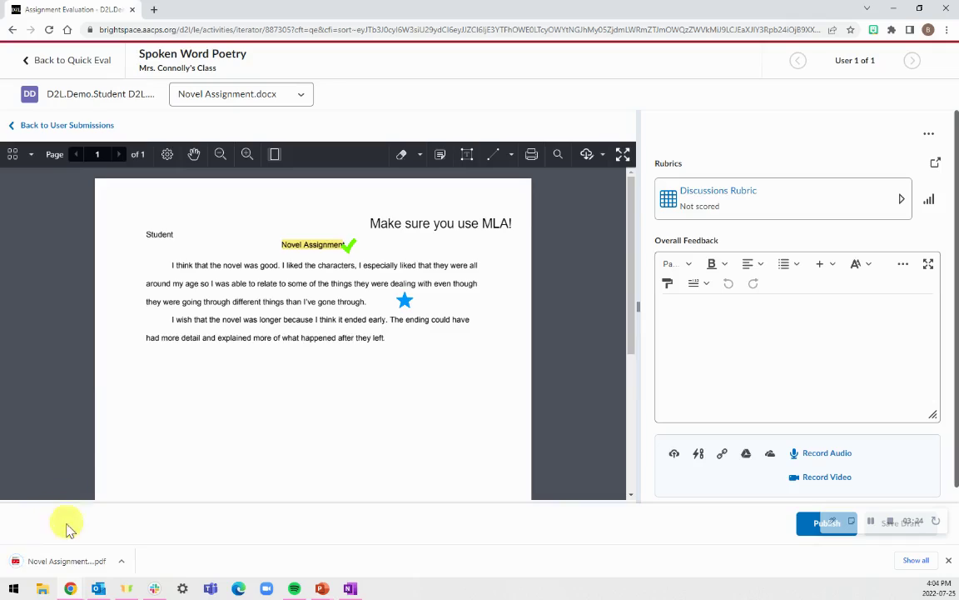
click(64, 563)
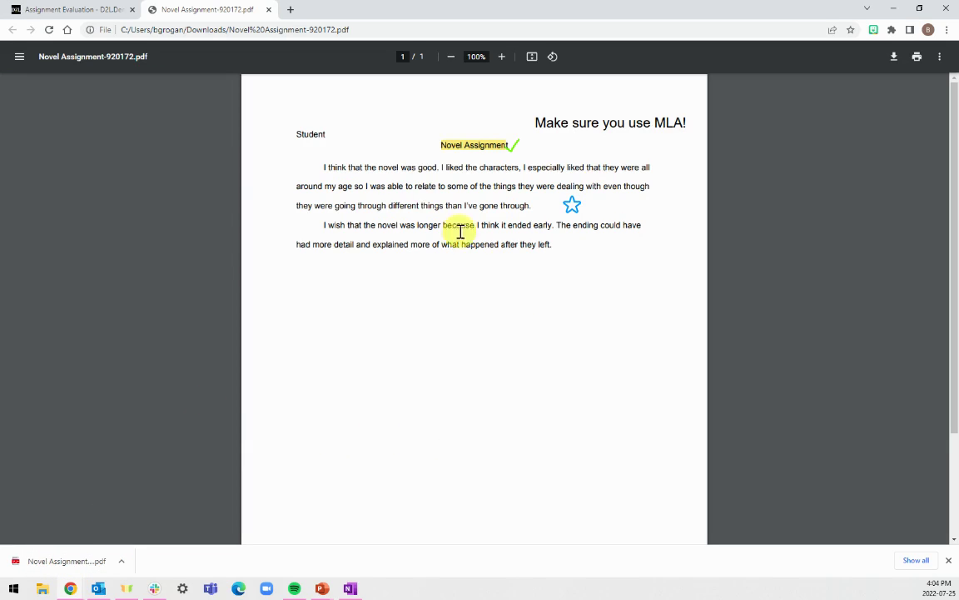
mouse_move(581, 208)
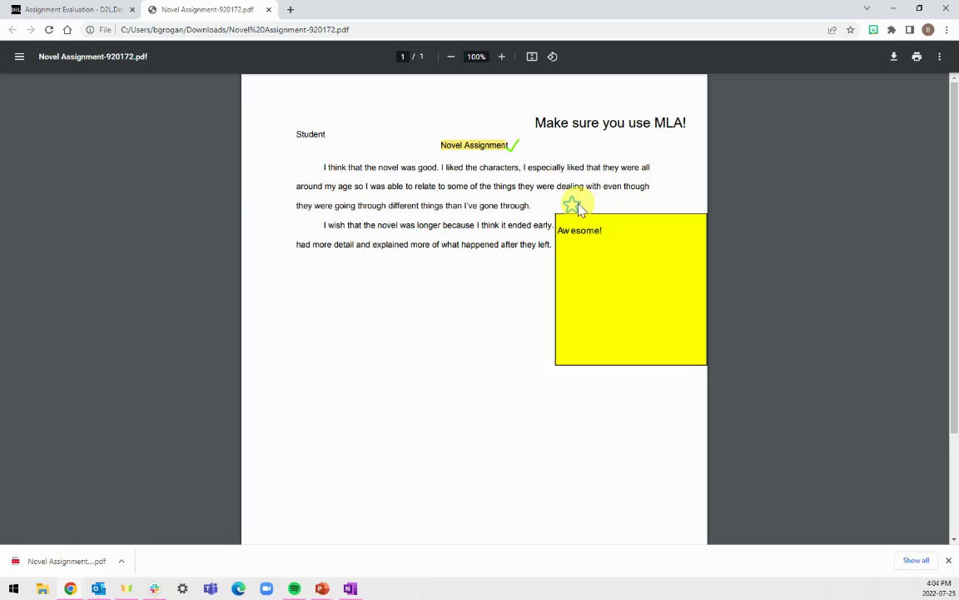
key(ctrl+w)
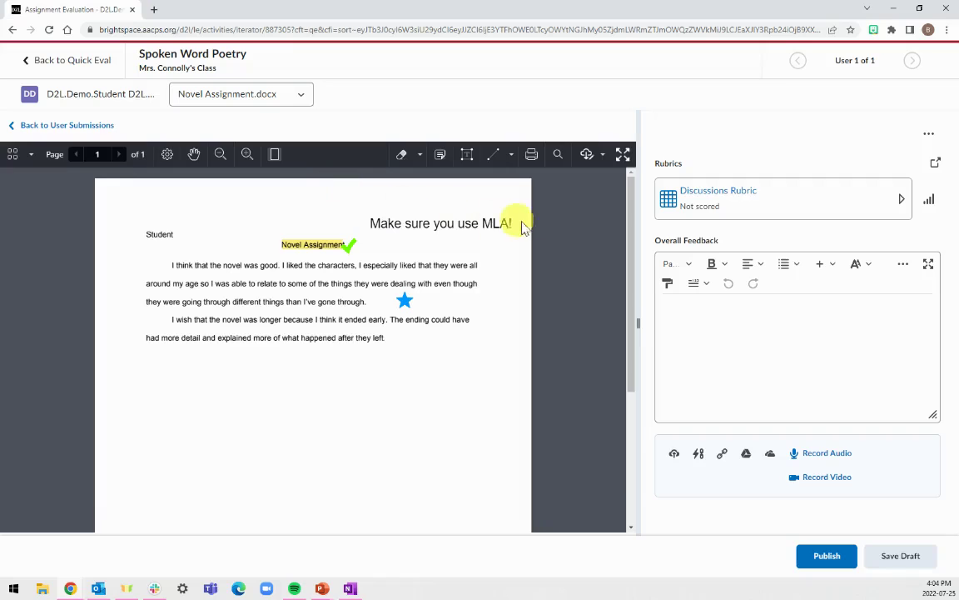
click(624, 158)
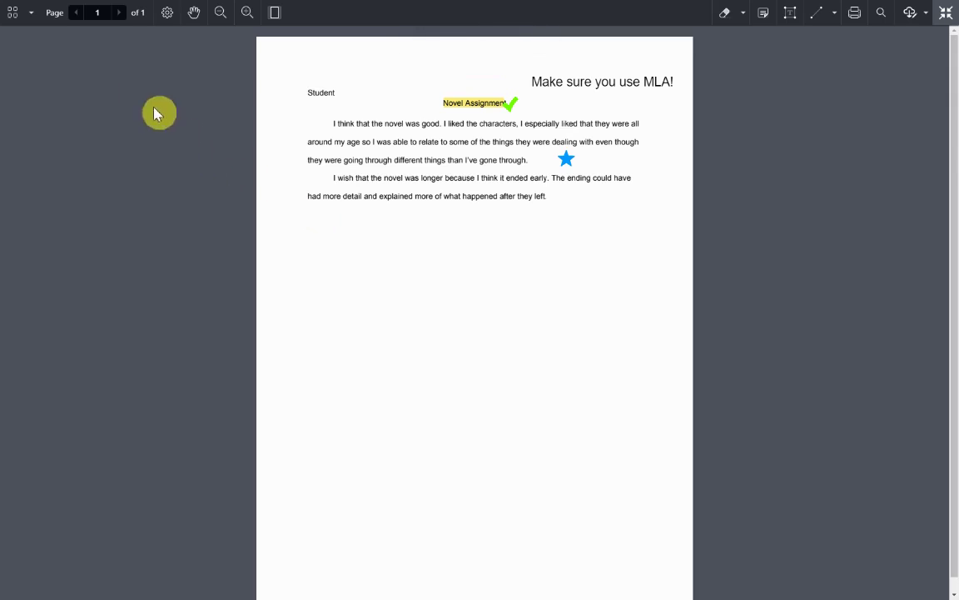
click(12, 12)
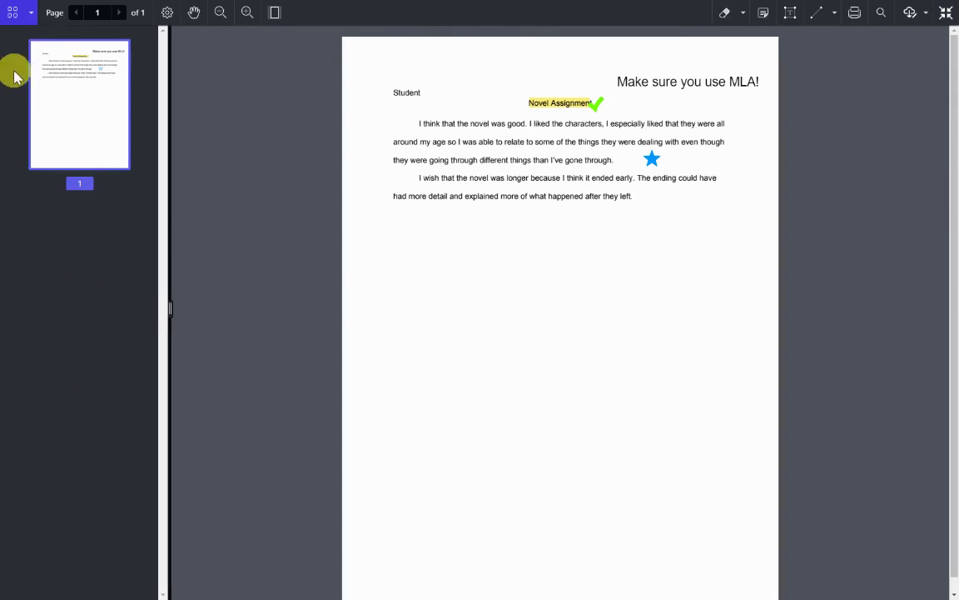
click(13, 13)
click(192, 13)
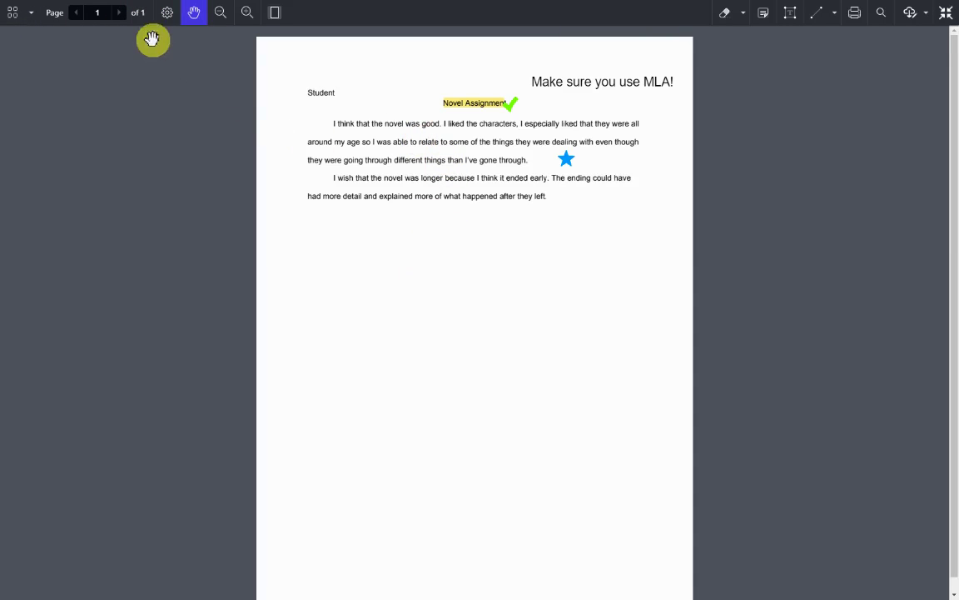
click(166, 14)
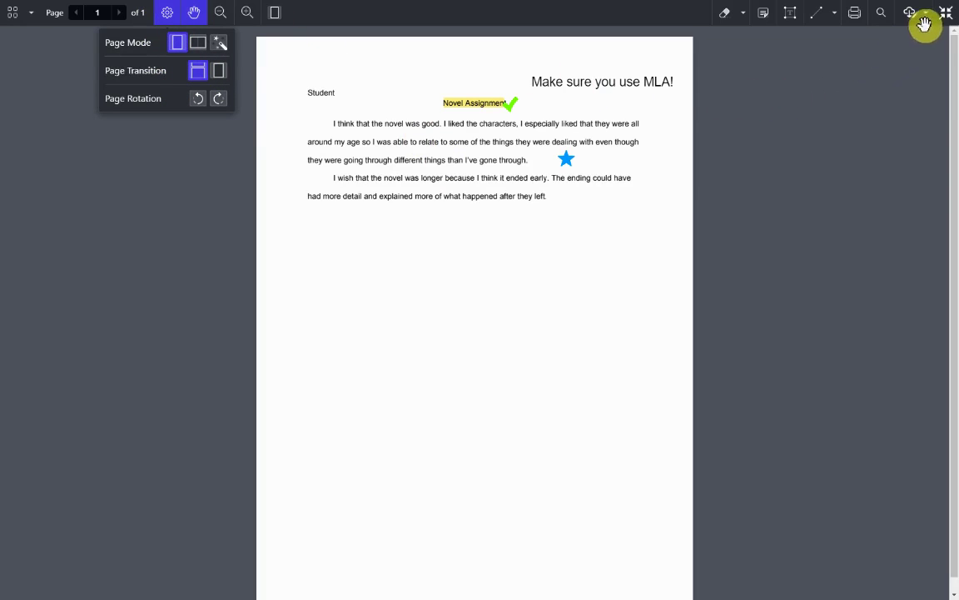
click(946, 12)
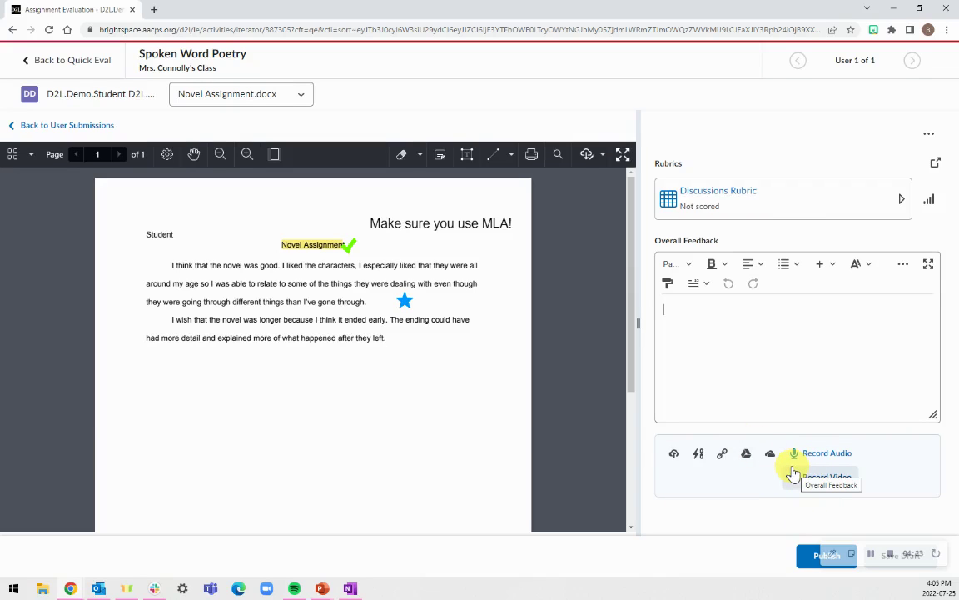
click(850, 212)
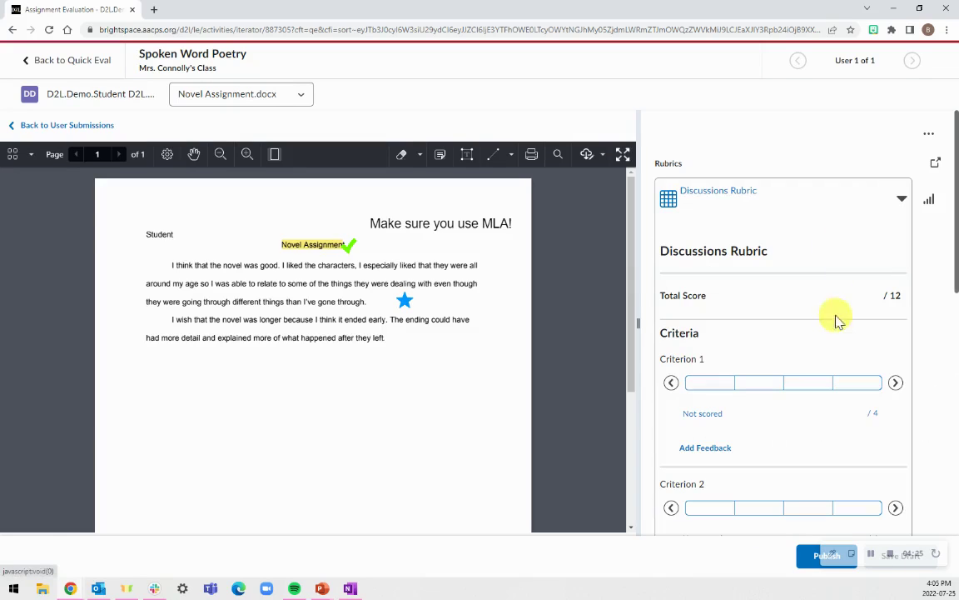
scroll(818, 337, down, 2)
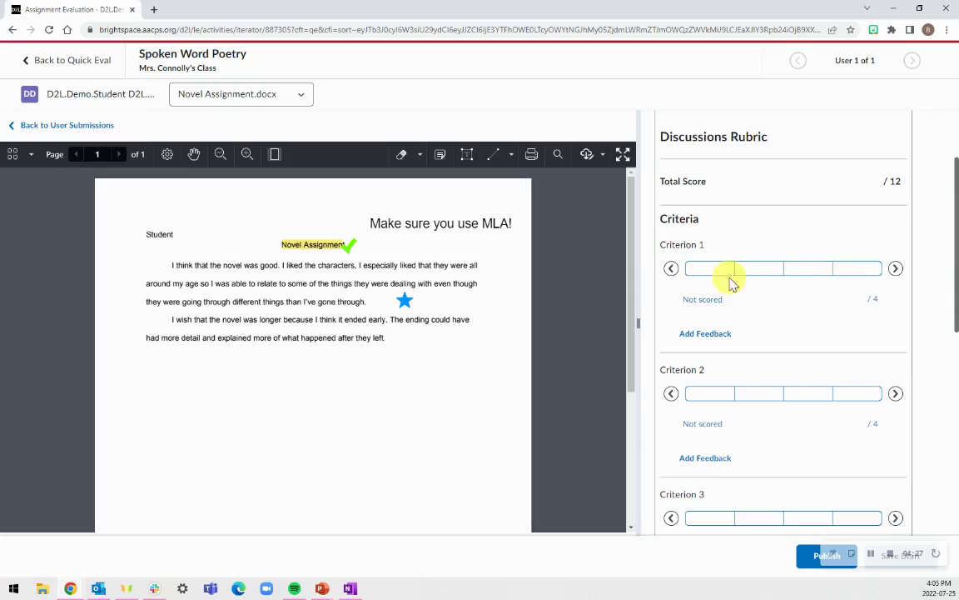
scroll(820, 280, up, 3)
click(827, 214)
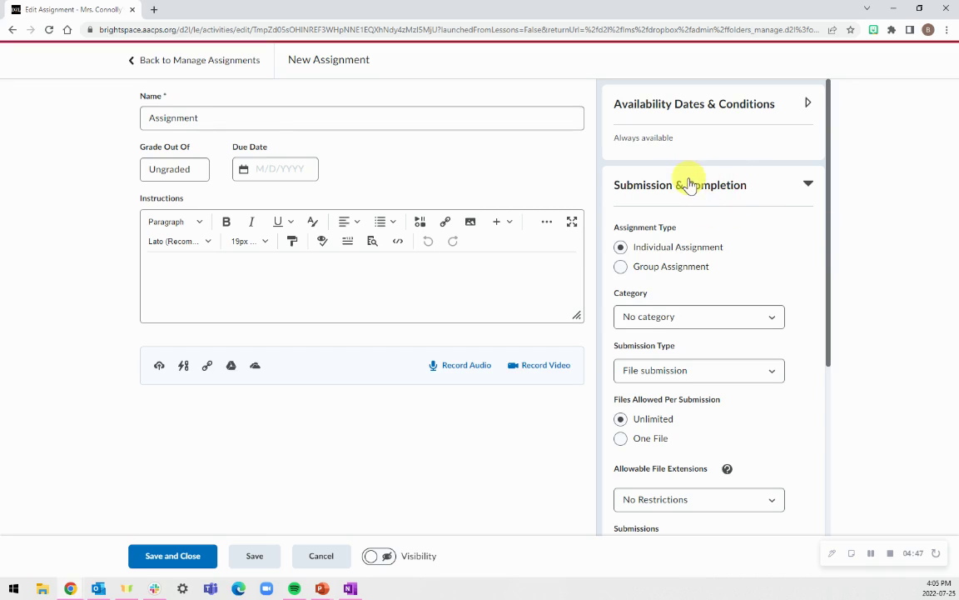
Step: Keep File submission as the new assignment's submission type
scroll(689, 184, down, 2)
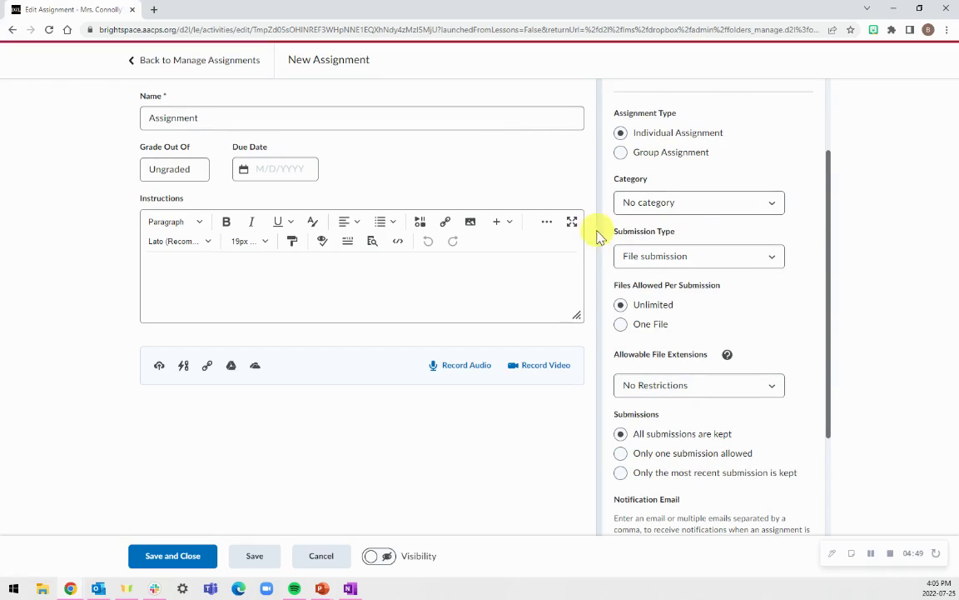
click(658, 256)
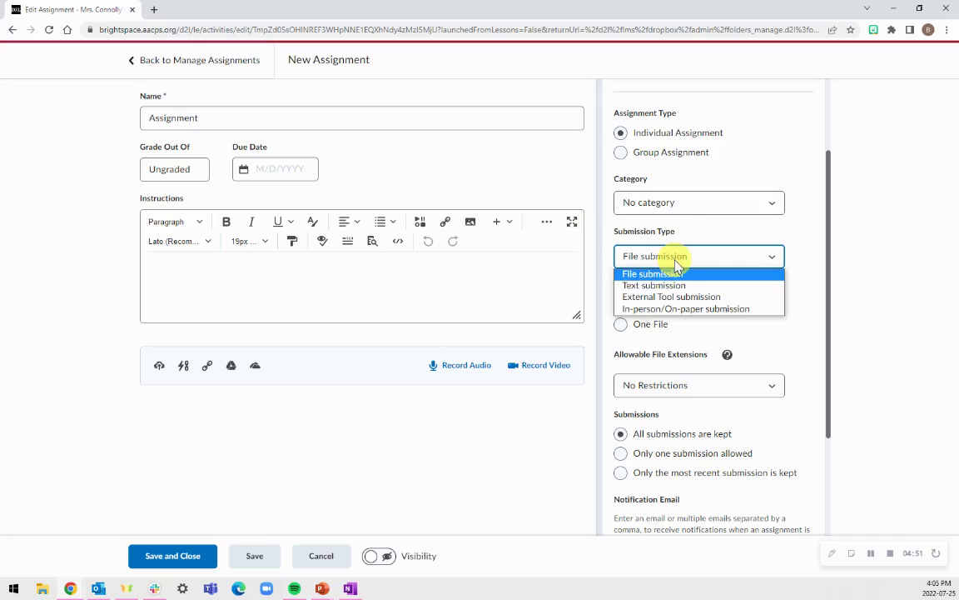
click(668, 259)
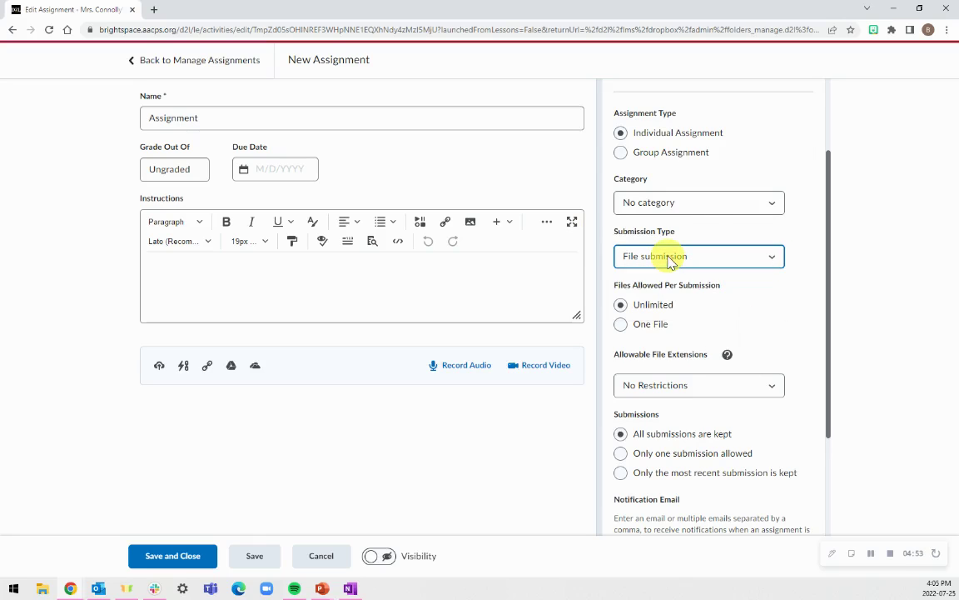
scroll(668, 259, down, 2)
scroll(668, 261, down, 1)
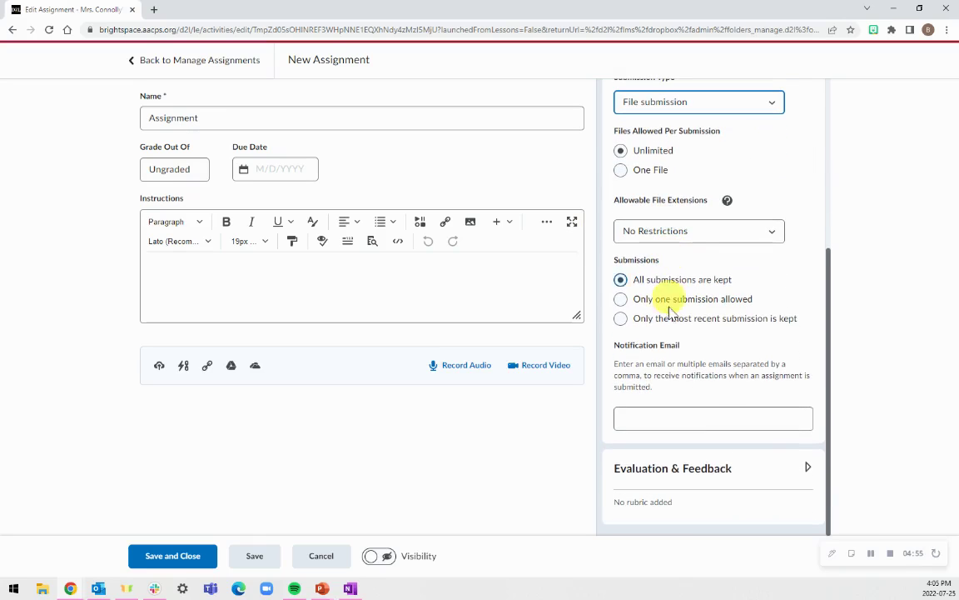
click(714, 466)
Step: Turn on annotation tools for assessment under Evaluation & Feedback, then scroll back up
scroll(721, 364, down, 2)
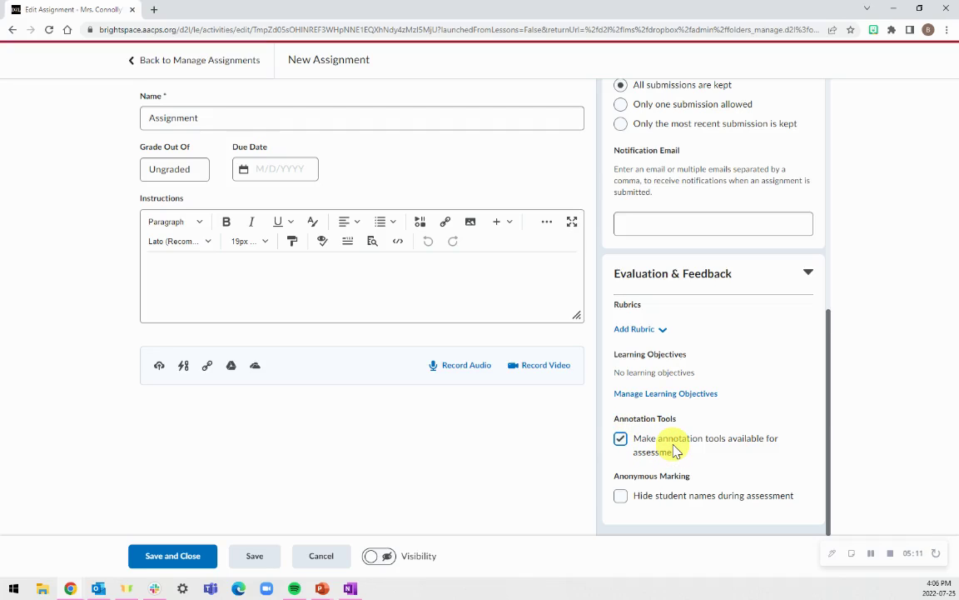
scroll(677, 449, up, 10)
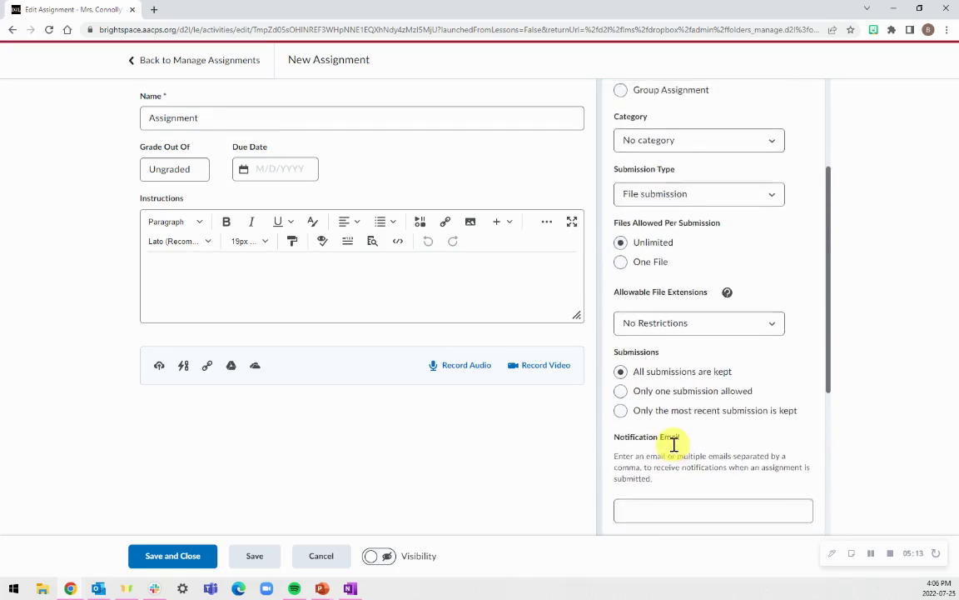